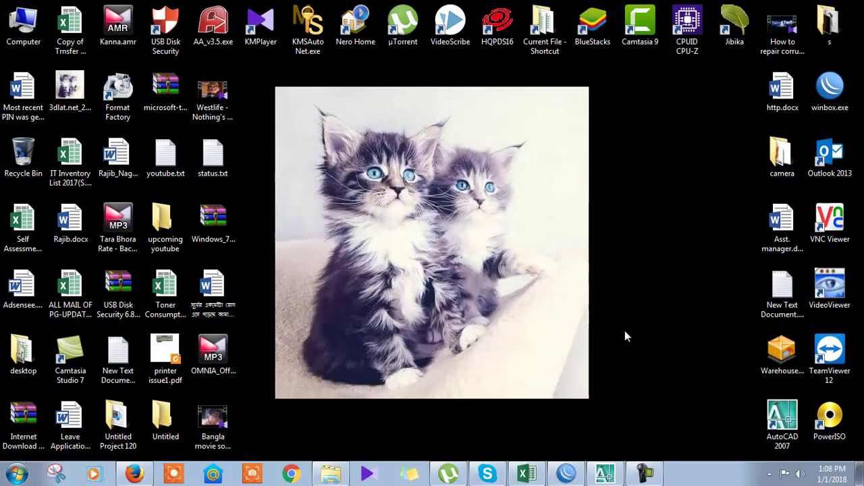
# - Refresh the desktop, bring AutoCAD 2007 forward, minimize it, and open the Start menu
pyautogui.rightClick(532, 194)
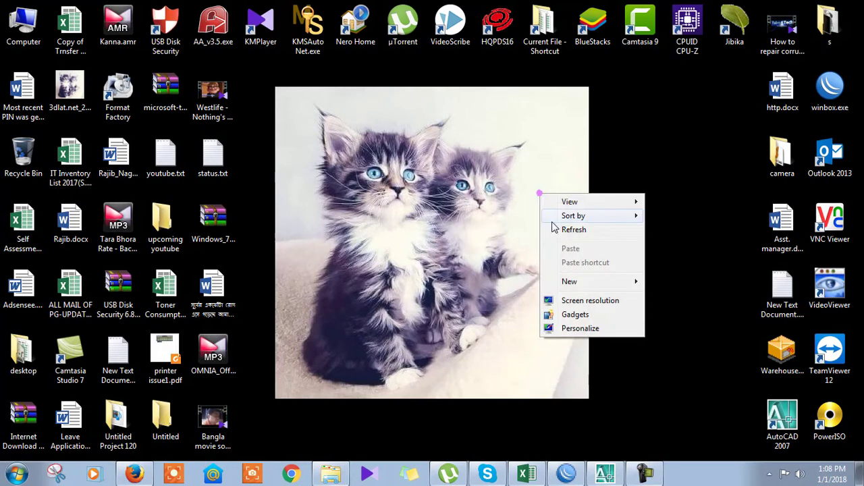
pyautogui.click(558, 233)
pyautogui.click(604, 473)
pyautogui.click(16, 37)
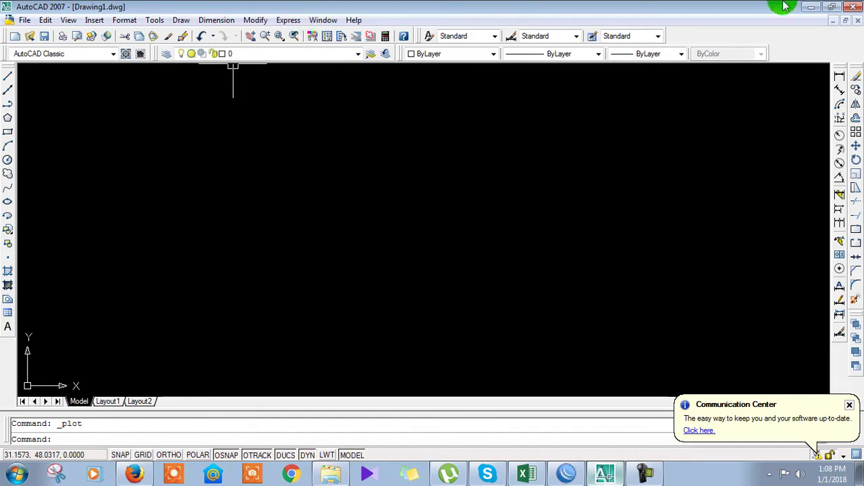
pyautogui.click(811, 6)
pyautogui.click(17, 474)
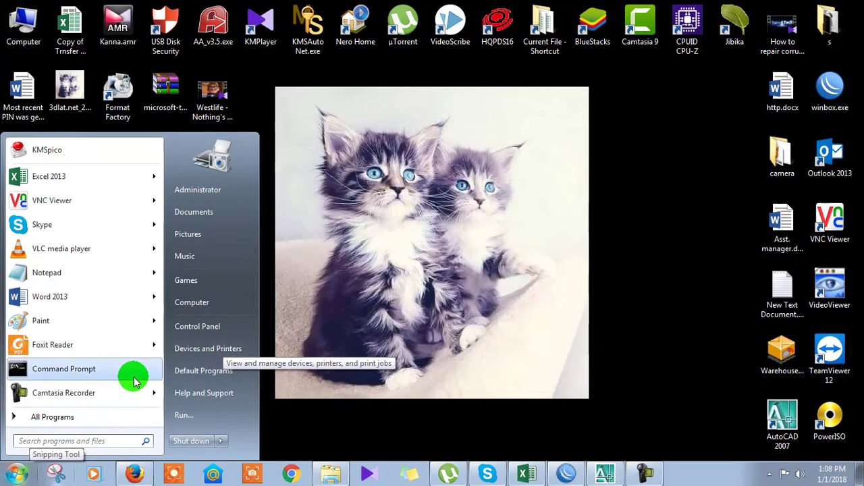
# - In Devices and Printers, check the EPSON L210 and network HP LaserJet P2050 printers, then return to AutoCAD
pyautogui.click(213, 350)
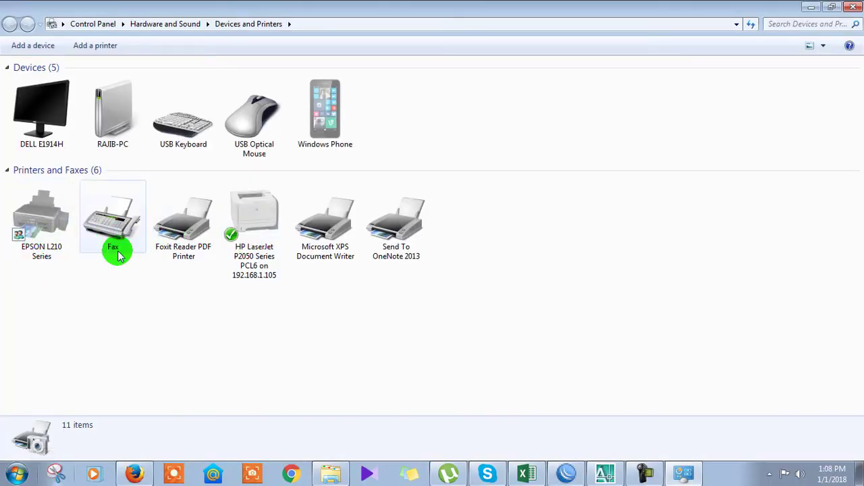
pyautogui.click(36, 247)
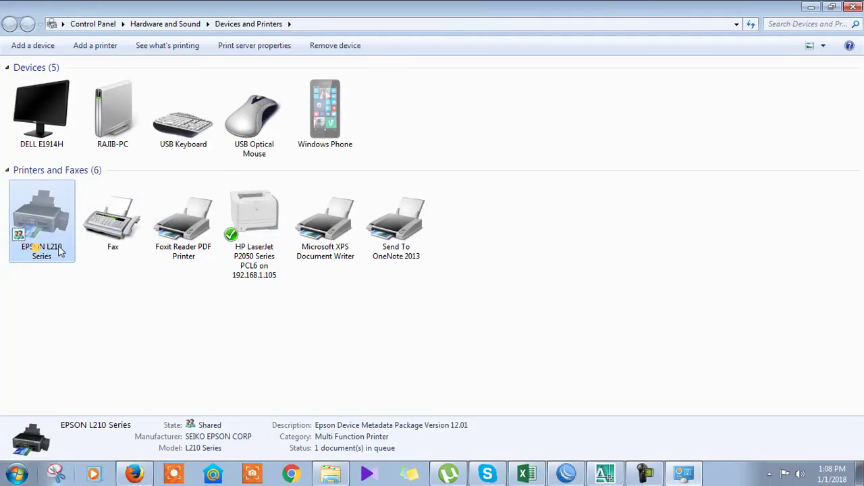
pyautogui.click(254, 248)
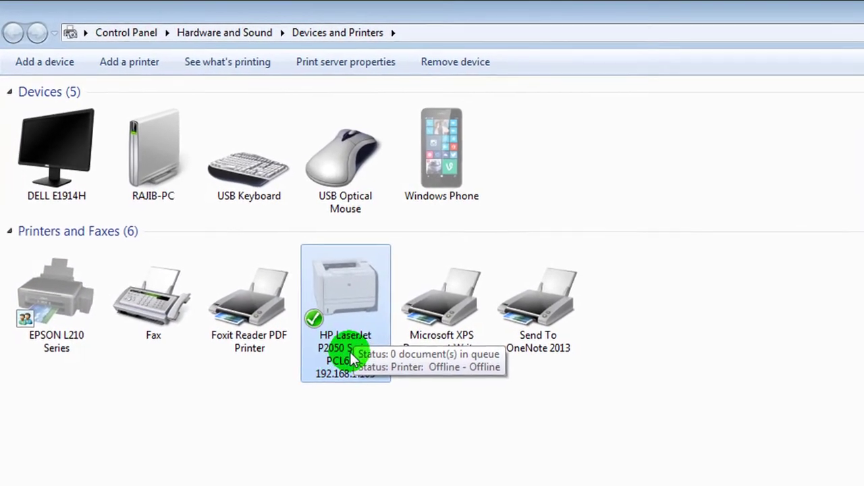
pyautogui.click(303, 312)
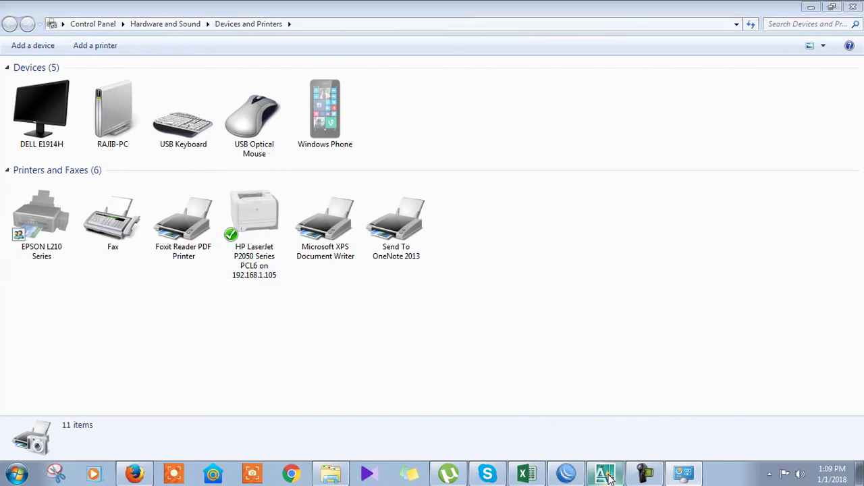
pyautogui.click(605, 475)
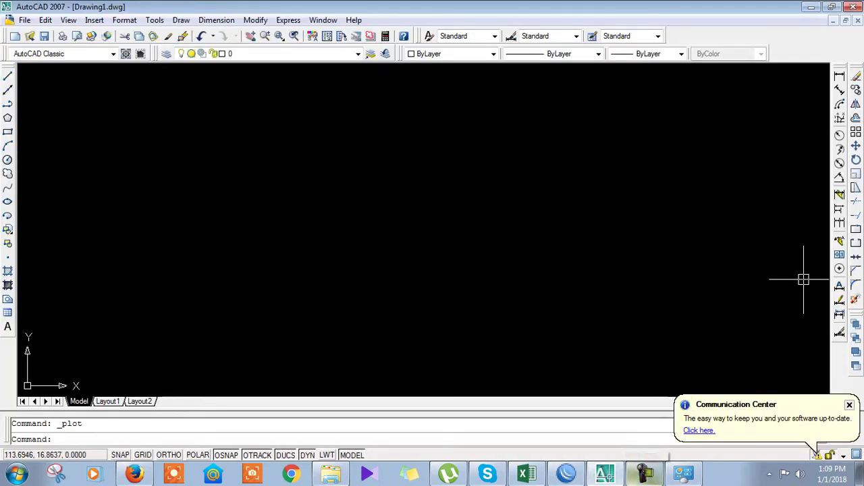
# - Open File > Plot and browse the Printer/plotter Name list, leaving it set to None
pyautogui.click(24, 19)
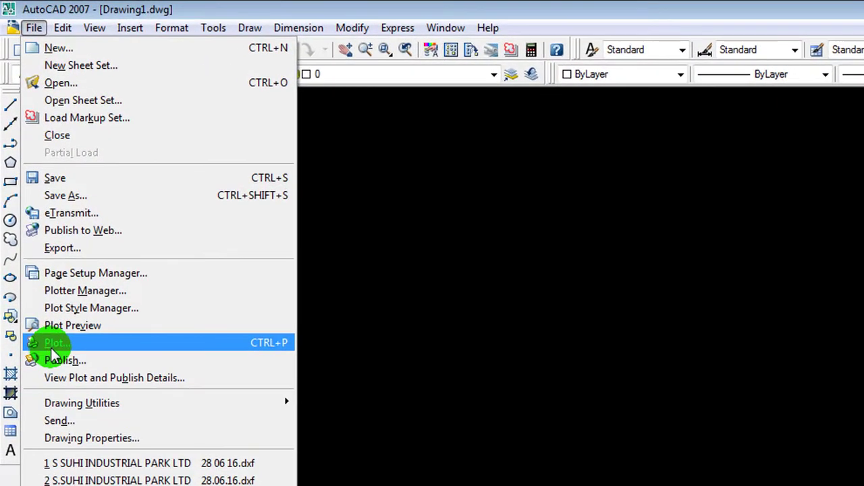
pyautogui.click(53, 344)
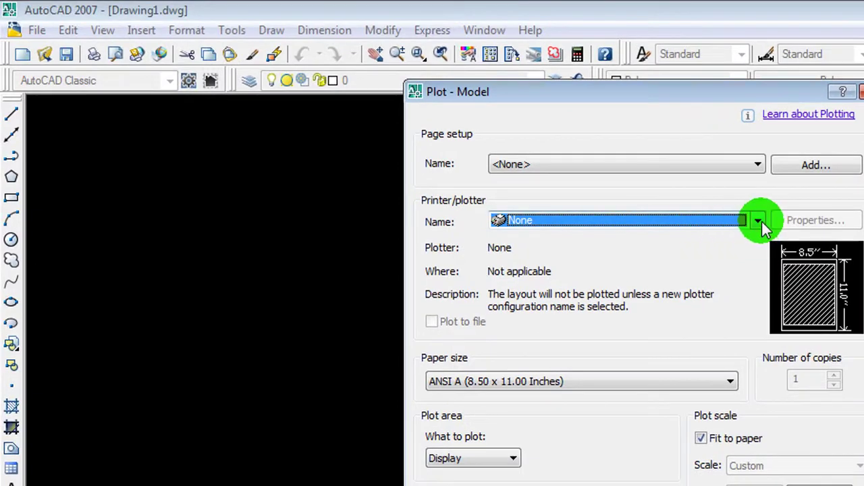
pyautogui.click(759, 220)
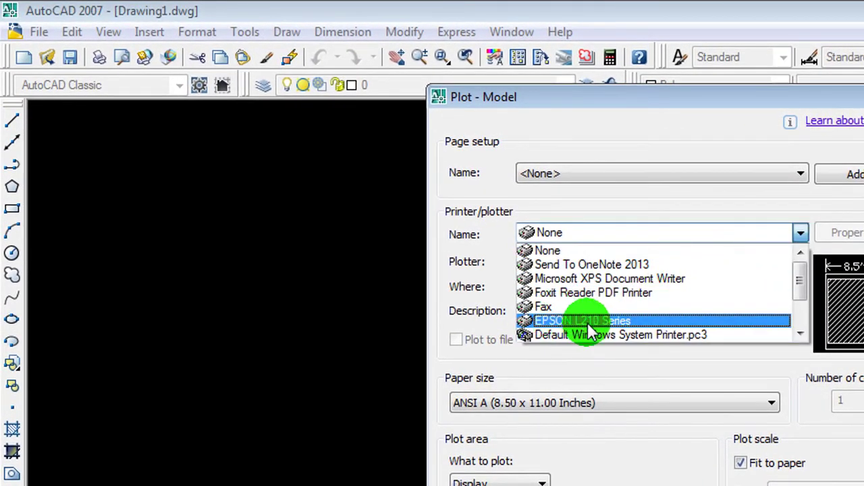
pyautogui.scroll(-1, 631, 322)
pyautogui.scroll(-1, 631, 322)
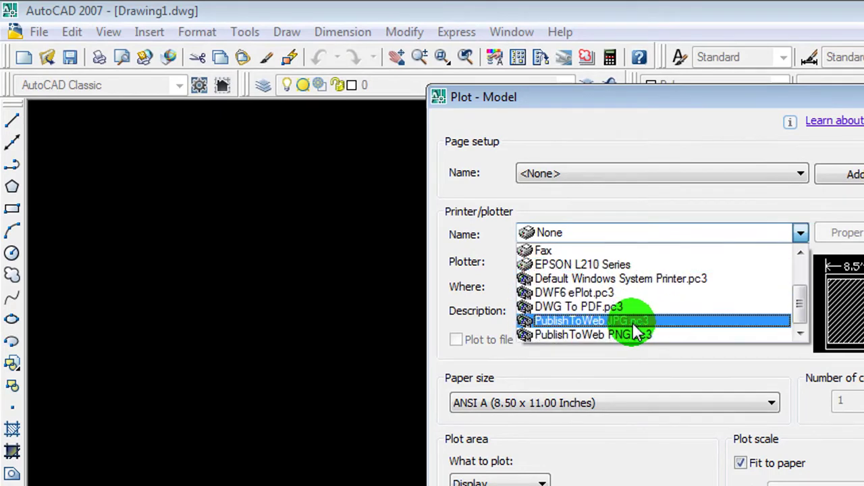
pyautogui.scroll(1, 621, 336)
pyautogui.scroll(1, 621, 335)
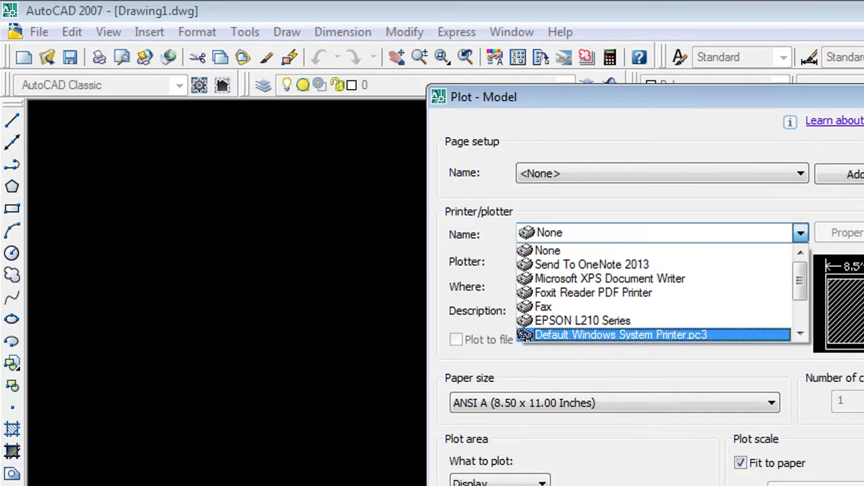
pyautogui.scroll(-1, 637, 287)
pyautogui.scroll(1, 637, 287)
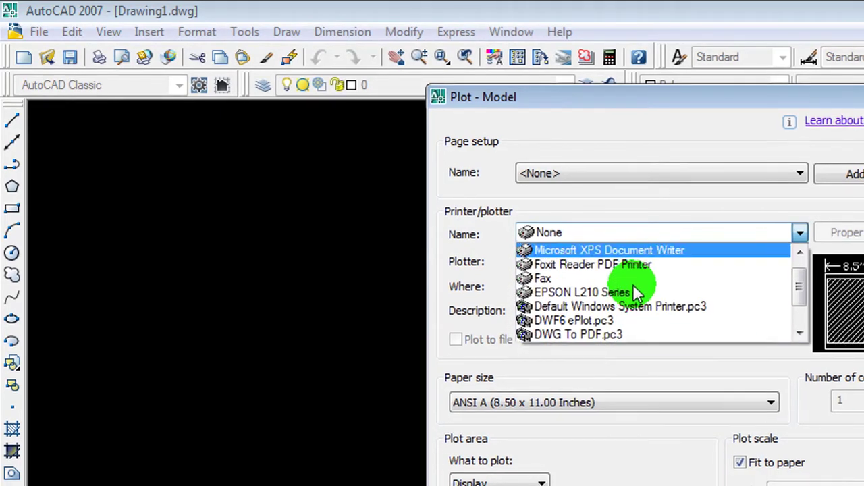
pyautogui.scroll(-1, 637, 287)
pyautogui.scroll(1, 403, 179)
pyautogui.scroll(1, 403, 174)
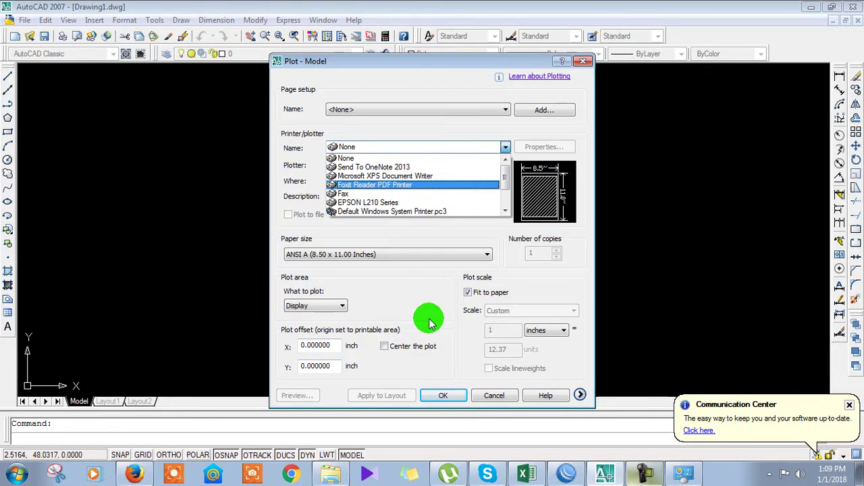
pyautogui.click(501, 400)
# - Cancel the Plot dialog, minimize Devices and Printers, and bring AutoCAD 2007 back to the front
pyautogui.click(501, 400)
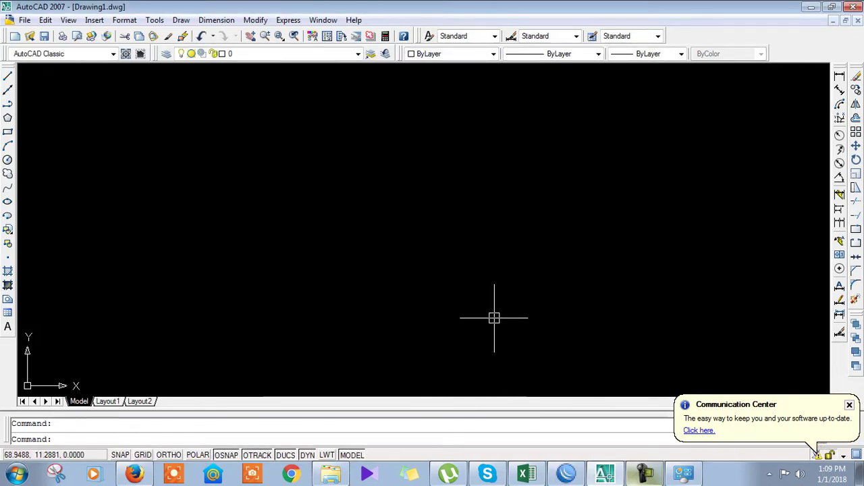
pyautogui.click(682, 481)
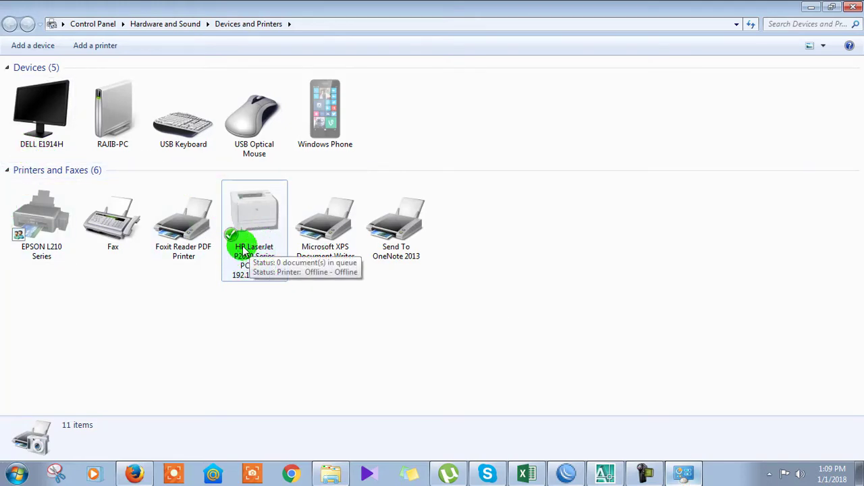
pyautogui.click(812, 8)
pyautogui.click(603, 478)
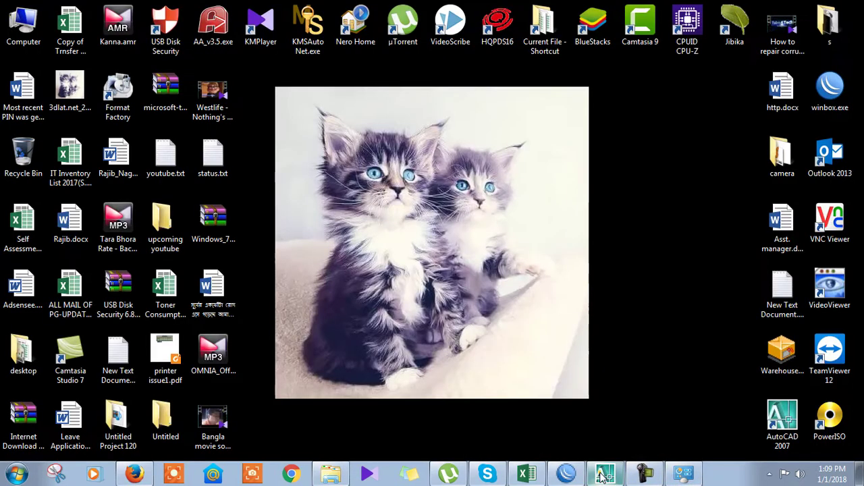
pyautogui.click(603, 477)
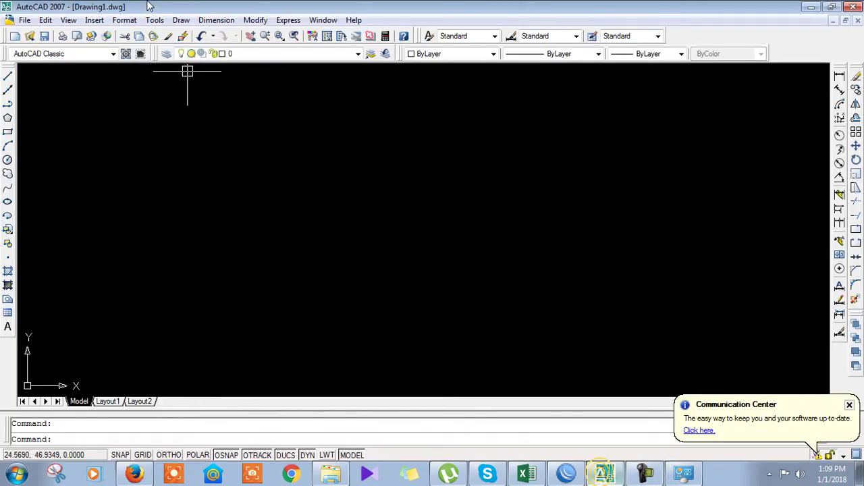
# - Open the Plotters folder through File > Plotter Manager and launch the Add-A-Plotter Wizard
pyautogui.click(25, 20)
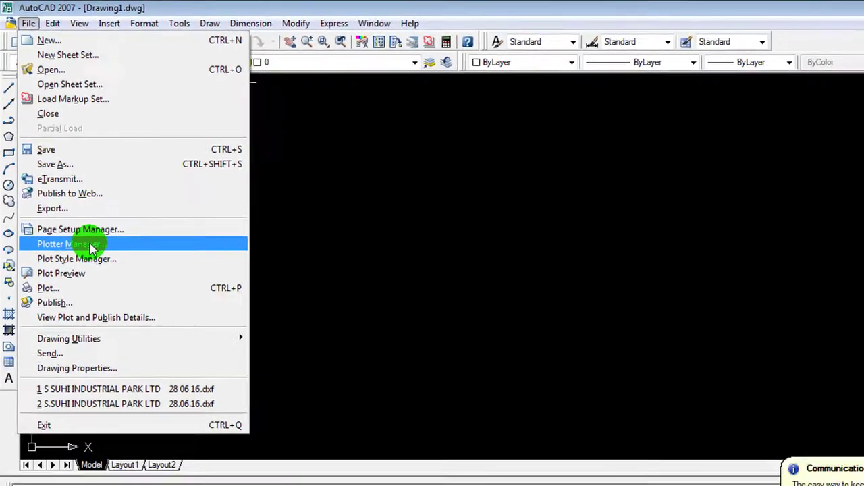
pyautogui.click(108, 320)
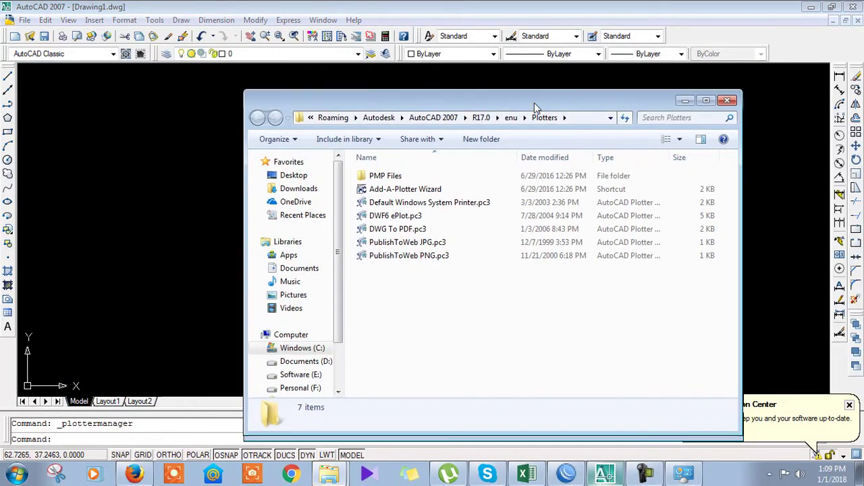
pyautogui.moveTo(537, 106); pyautogui.dragTo(496, 35)
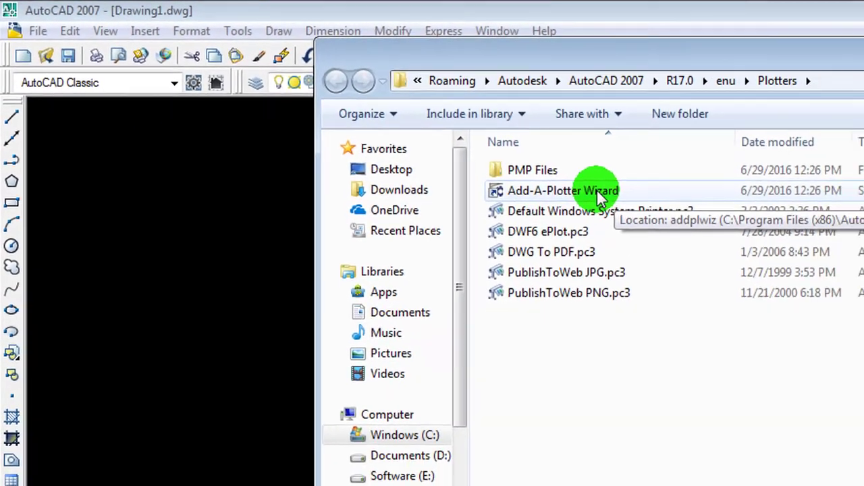
pyautogui.doubleClick(648, 206)
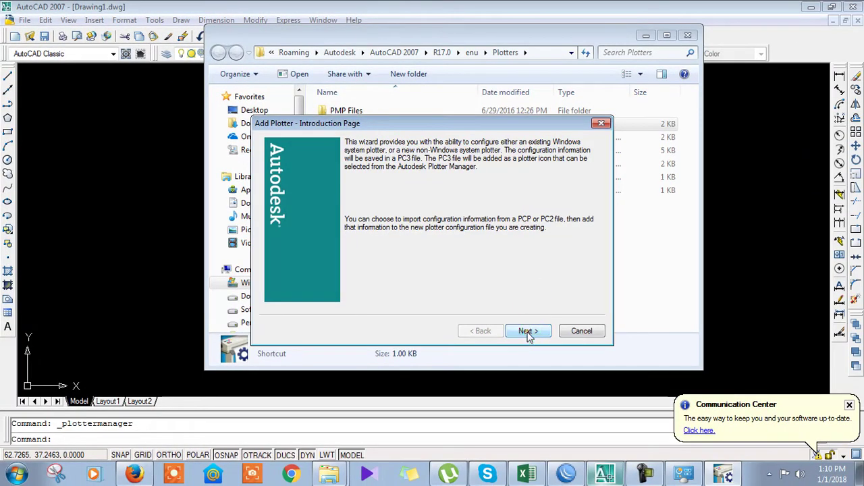
# - In the Add Plotter wizard, choose System Printer and select the network HP LaserJet P2050
pyautogui.click(528, 331)
pyautogui.moveTo(469, 127); pyautogui.dragTo(454, 85)
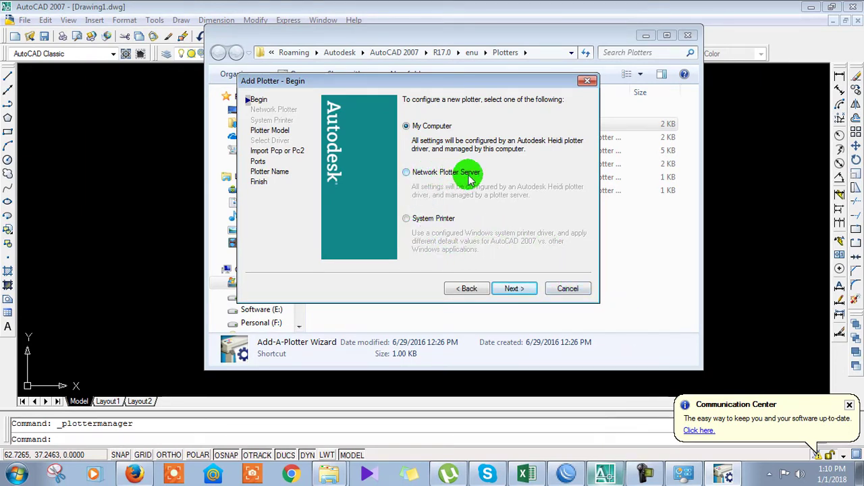
pyautogui.click(406, 220)
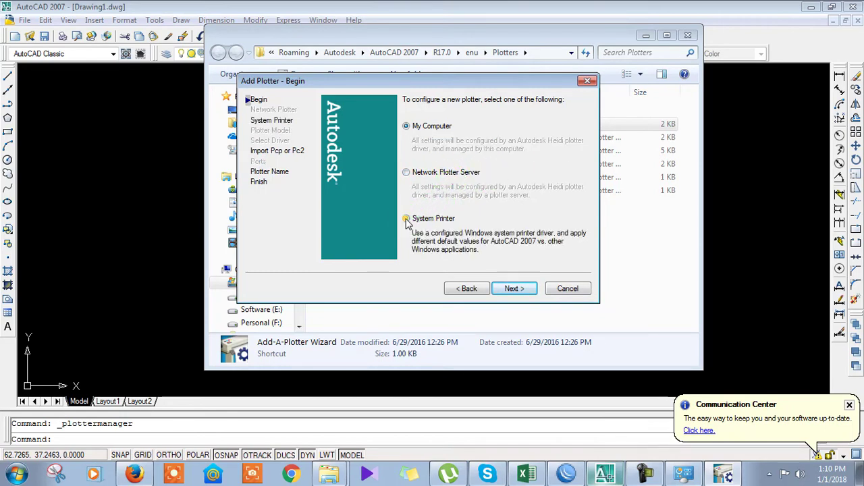
pyautogui.click(515, 290)
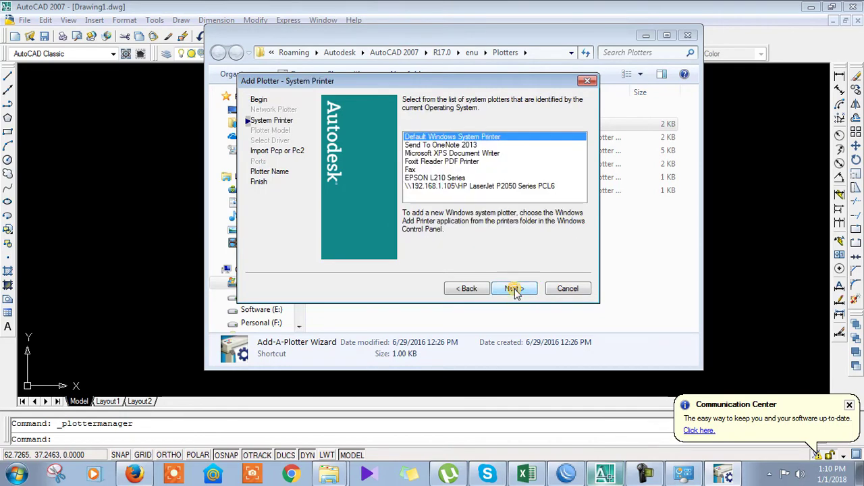
pyautogui.click(435, 178)
pyautogui.click(441, 187)
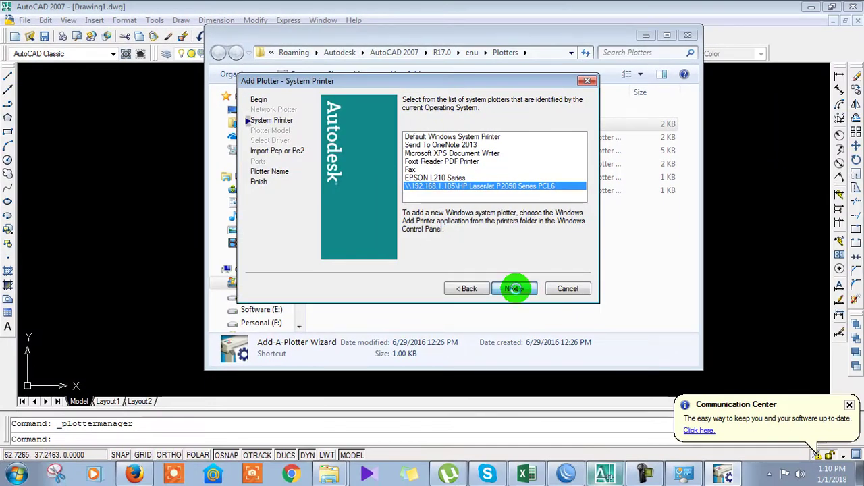
# - Skip PCP/PC2 import, keep the name HP LaserJet P2050 Series PCL6, and finish the wizard
pyautogui.click(515, 288)
pyautogui.click(514, 289)
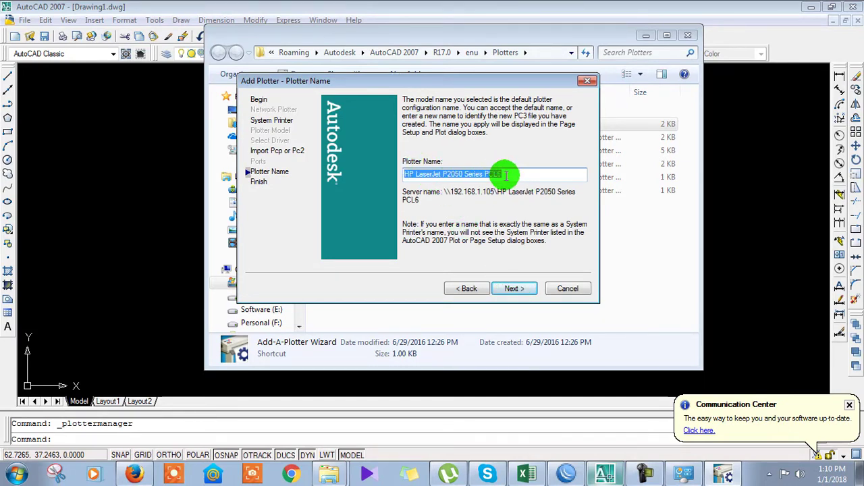
pyautogui.click(506, 176)
pyautogui.click(515, 290)
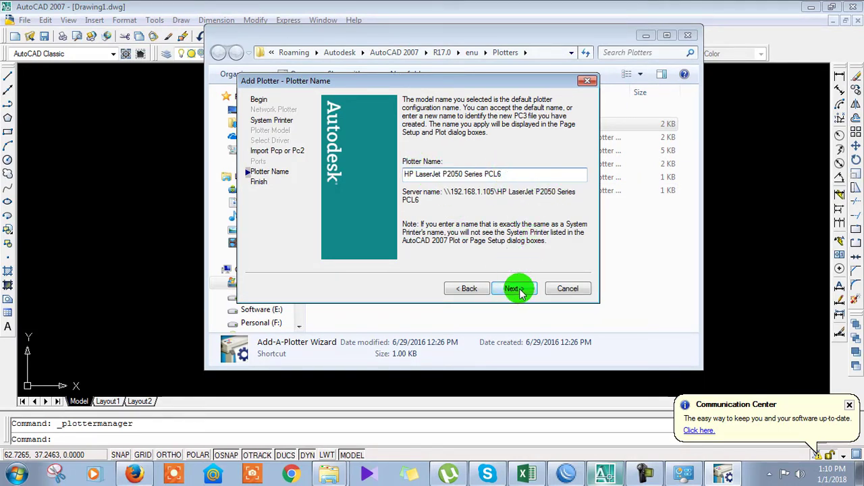
pyautogui.click(515, 289)
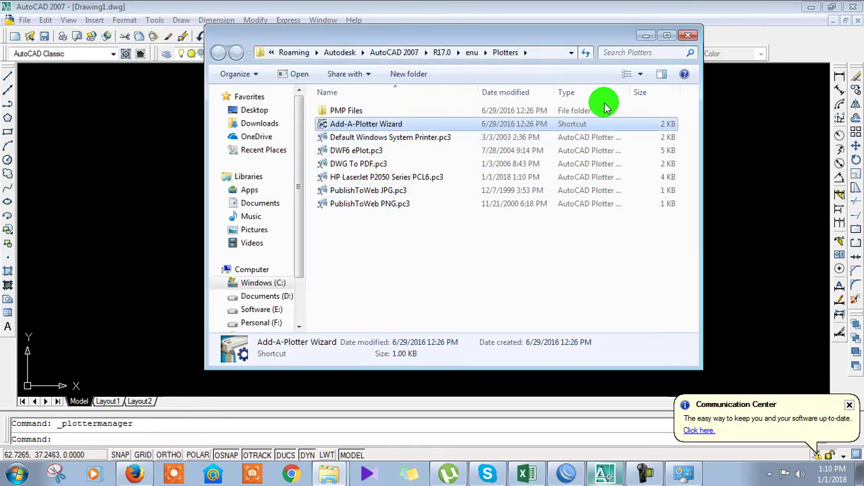
# - Close the Plotters folder and plot Drawing1 to HP LaserJet P2050 Series PCL6.pc3
pyautogui.click(688, 34)
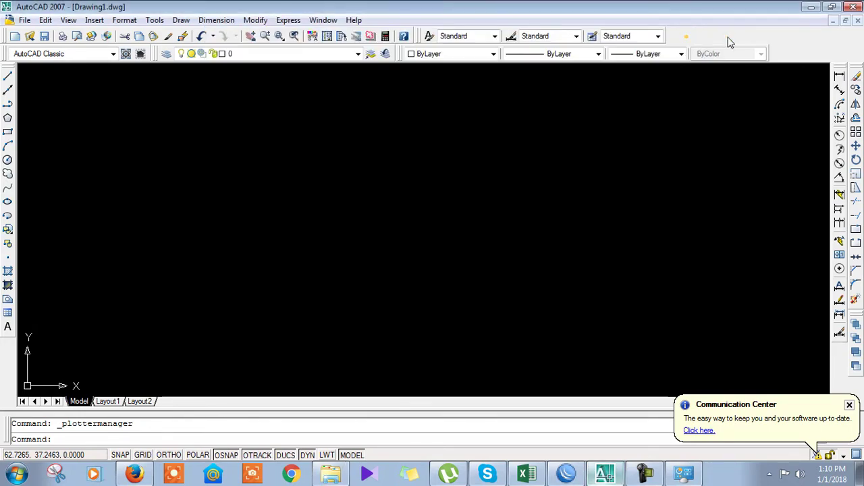
pyautogui.click(25, 19)
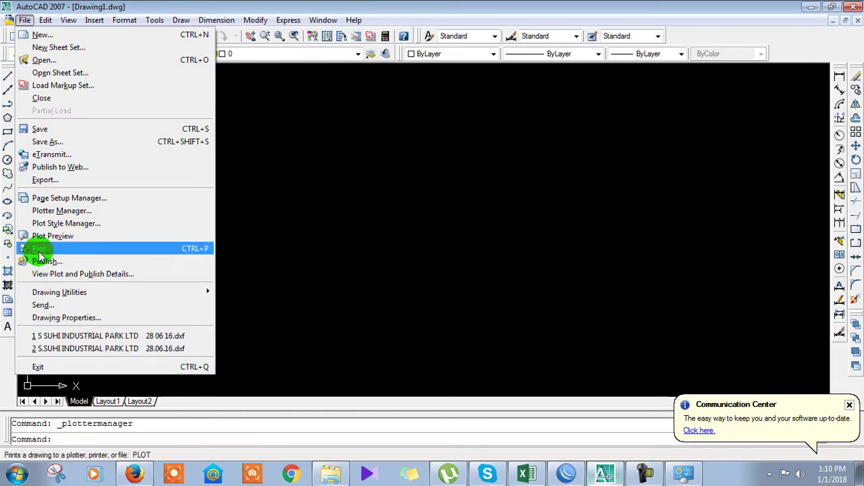
pyautogui.click(39, 251)
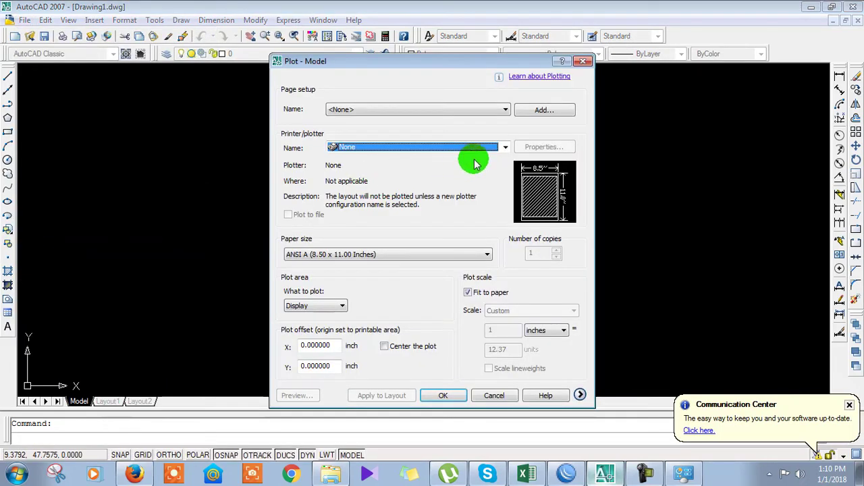
pyautogui.click(506, 148)
pyautogui.scroll(-2, 391, 172)
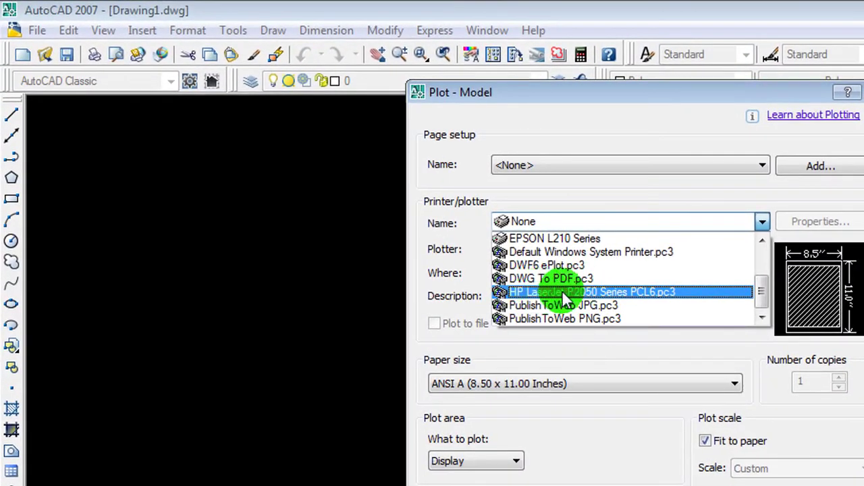
pyautogui.click(569, 293)
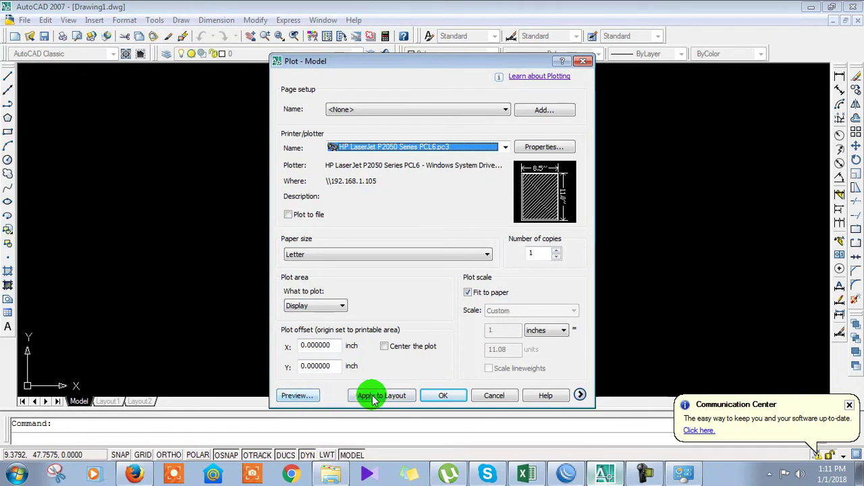
pyautogui.click(449, 395)
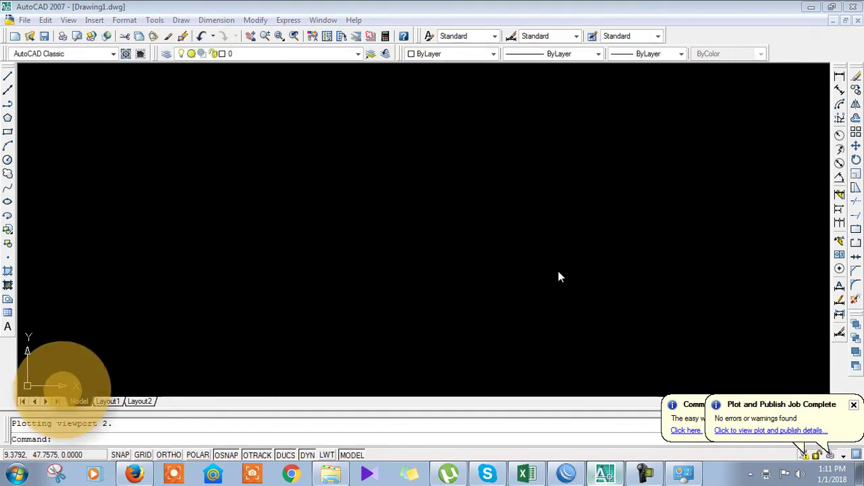
# - Minimize AutoCAD 2007 and refresh the desktop from its right-click menu
pyautogui.click(811, 12)
pyautogui.rightClick(560, 130)
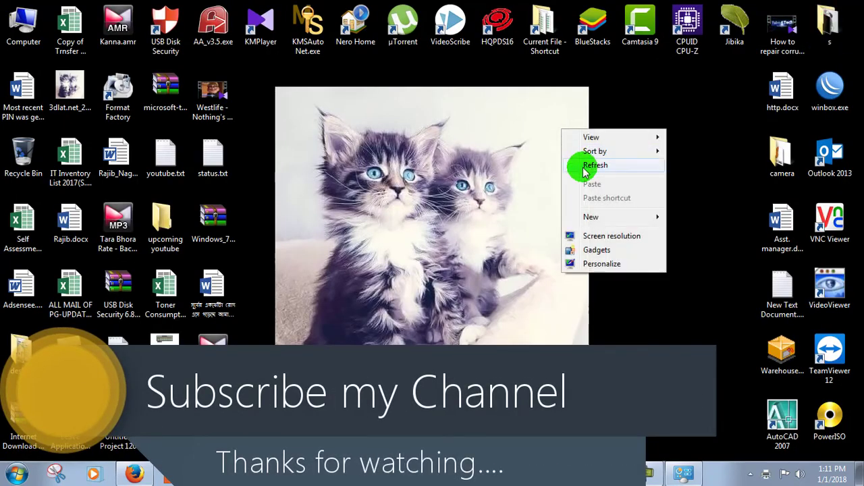
pyautogui.click(579, 164)
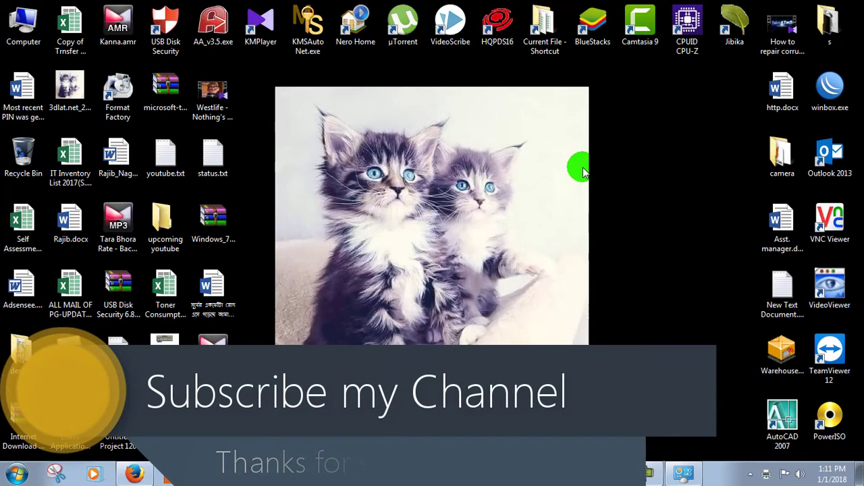